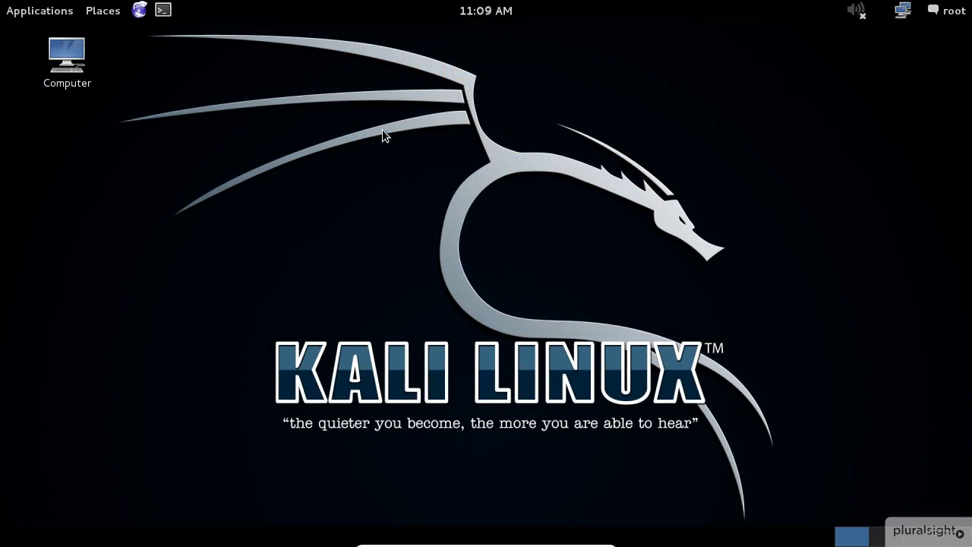
{"action": "left_click", "coordinate": [139, 10]}
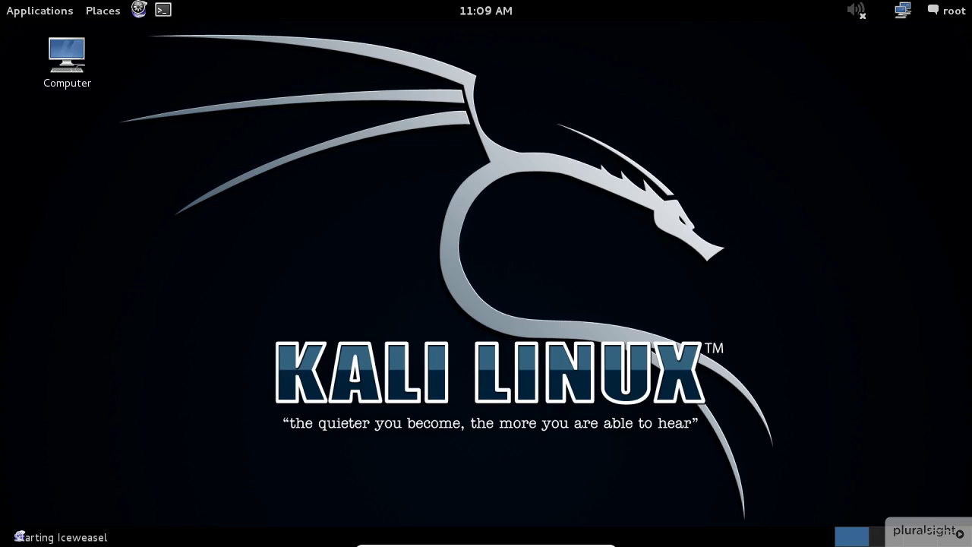
{"action": "left_click", "coordinate": [65, 84]}
{"action": "type", "text": "google."}
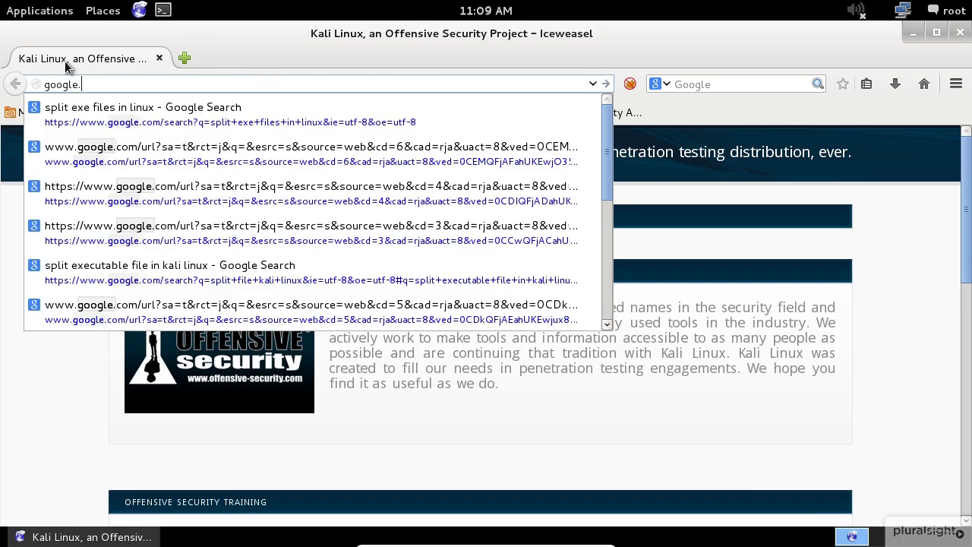
{"action": "key", "text": "Return"}
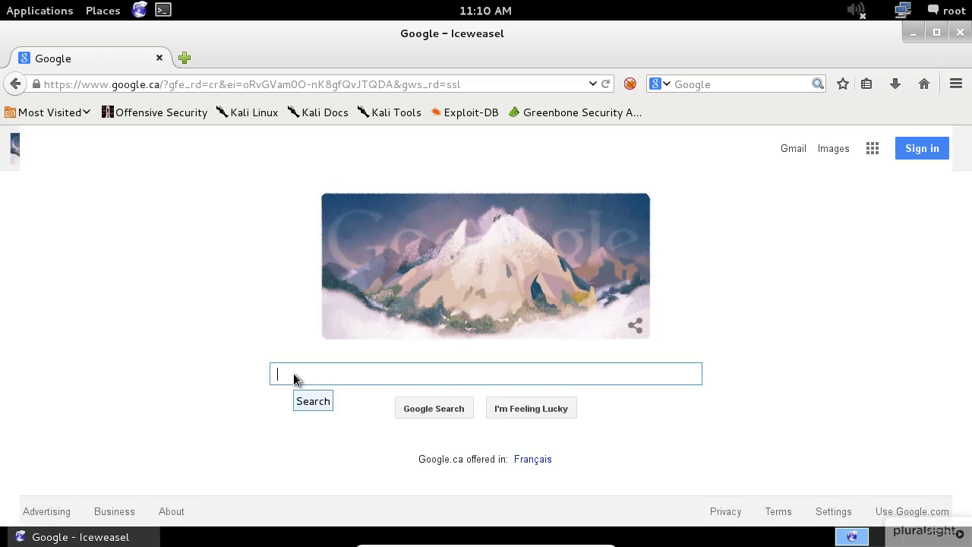
{"action": "type", "text": "filetype"}
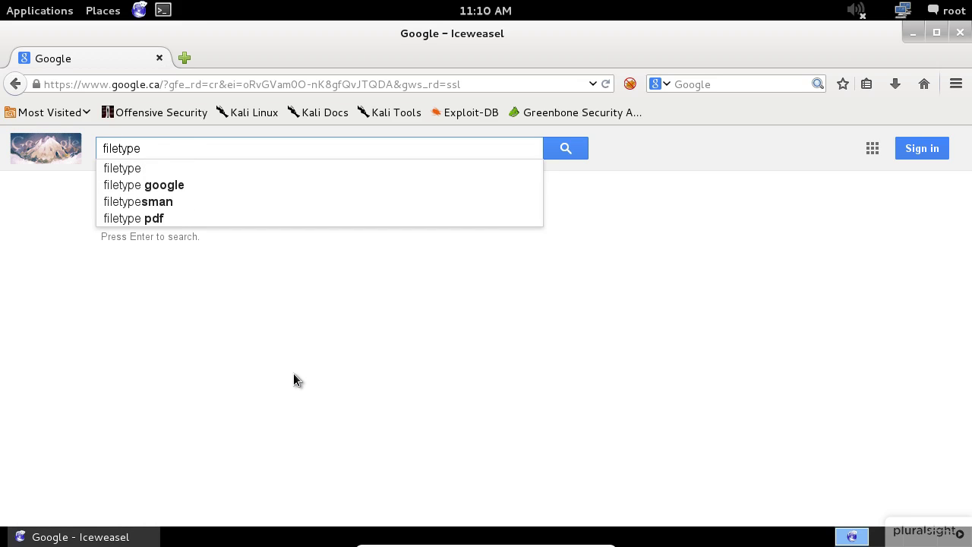
{"action": "type", "text": ":pdf"}
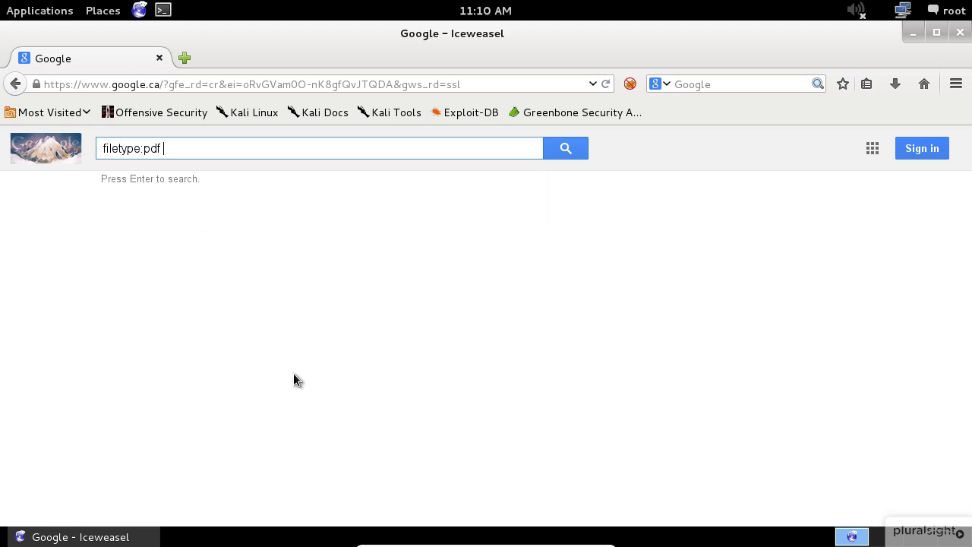
{"action": "type", "text": " site:www.goodhacki"}
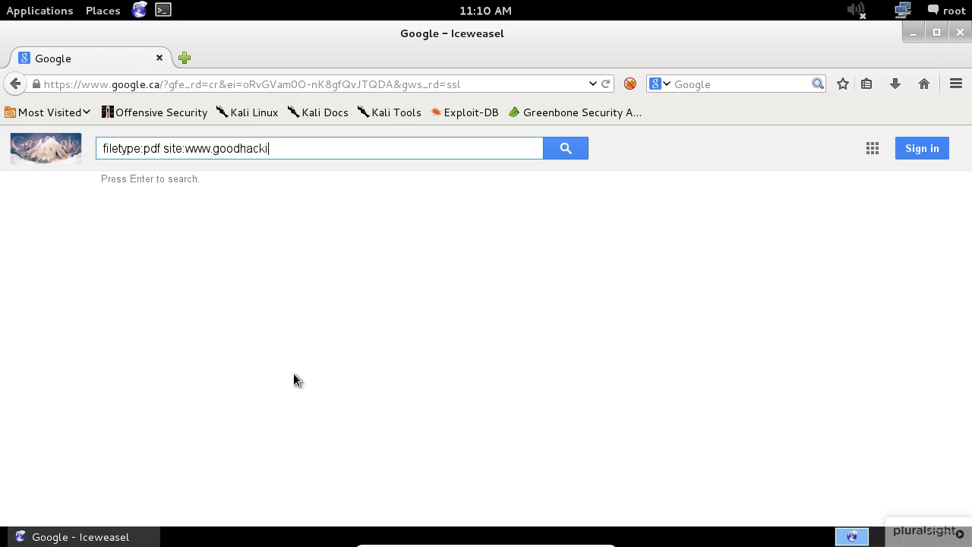
{"action": "type", "text": "ng.org"}
{"action": "key", "text": "Return"}
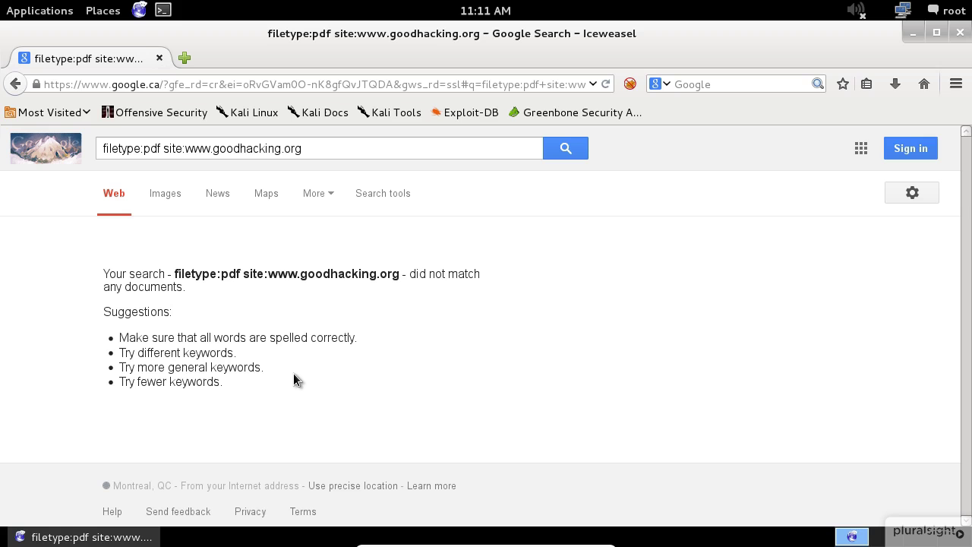
{"action": "triple_click", "coordinate": [343, 150]}
{"action": "type", "text": "site:www"}
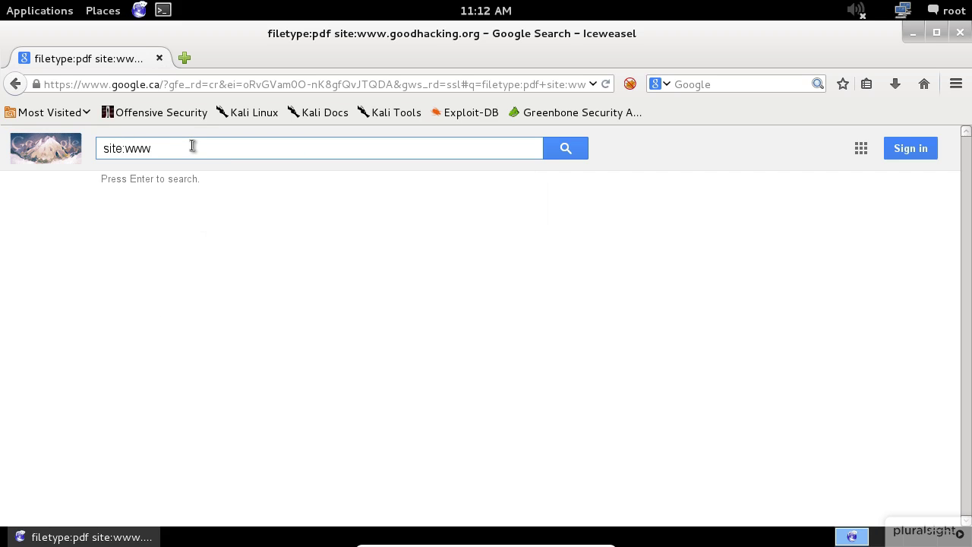
{"action": "type", "text": ".goodhacking.org intitle:login"}
{"action": "key", "text": "Return"}
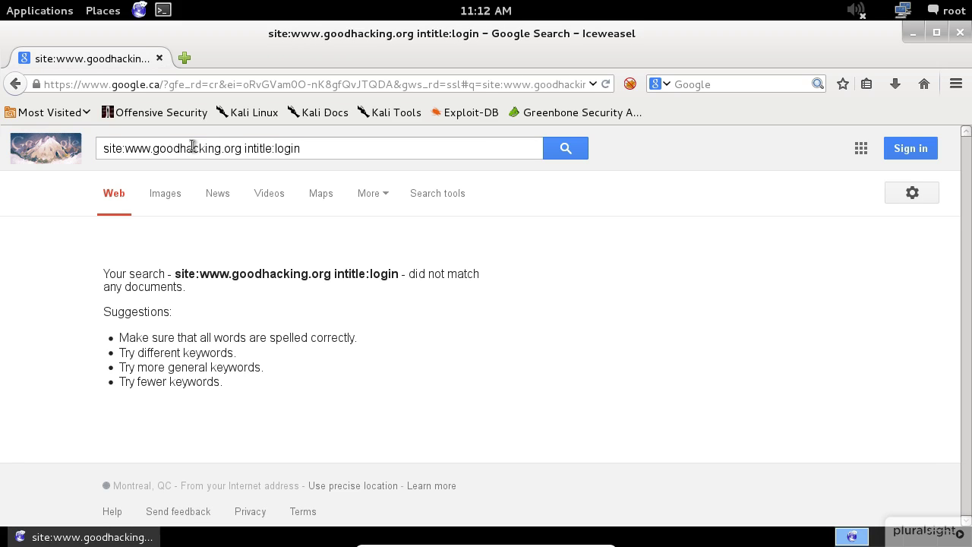
{"action": "left_click", "coordinate": [329, 146]}
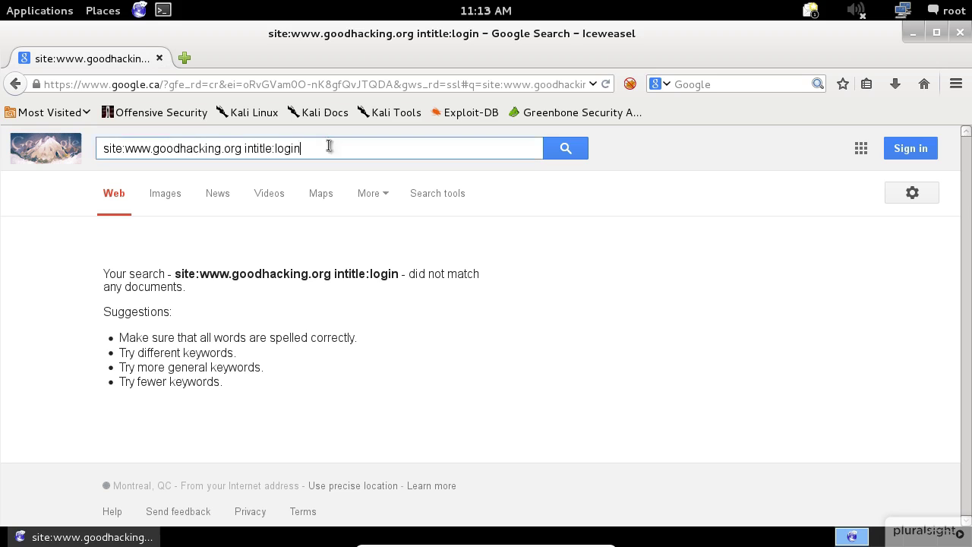
{"action": "key", "text": "BackSpace"}
{"action": "key", "text": "BackSpace"}
{"action": "key", "text": "BackSpace"}
{"action": "key", "text": "BackSpace"}
{"action": "key", "text": "BackSpace"}
{"action": "key", "text": "BackSpace"}
{"action": "key", "text": "BackSpace"}
{"action": "key", "text": "BackSpace"}
{"action": "key", "text": "BackSpace"}
{"action": "key", "text": "BackSpace"}
{"action": "key", "text": "BackSpace"}
{"action": "key", "text": "BackSpace"}
{"action": "key", "text": "BackSpace"}
{"action": "key", "text": "BackSpace"}
{"action": "key", "text": "BackSpace"}
{"action": "key", "text": "BackSpace"}
{"action": "key", "text": "BackSpace"}
{"action": "key", "text": "BackSpace"}
{"action": "key", "text": "BackSpace"}
{"action": "key", "text": "BackSpace"}
{"action": "key", "text": "BackSpace"}
{"action": "key", "text": "BackSpace"}
{"action": "key", "text": "BackSpace"}
{"action": "key", "text": "BackSpace"}
{"action": "key", "text": "BackSpace"}
{"action": "key", "text": "BackSpace"}
{"action": "key", "text": "BackSpace"}
{"action": "key", "text": "BackSpace"}
{"action": "key", "text": "BackSpace"}
{"action": "key", "text": "BackSpace"}
{"action": "key", "text": "BackSpace"}
{"action": "key", "text": "BackSpace"}
{"action": "key", "text": "BackSpace"}
{"action": "key", "text": "BackSpace"}
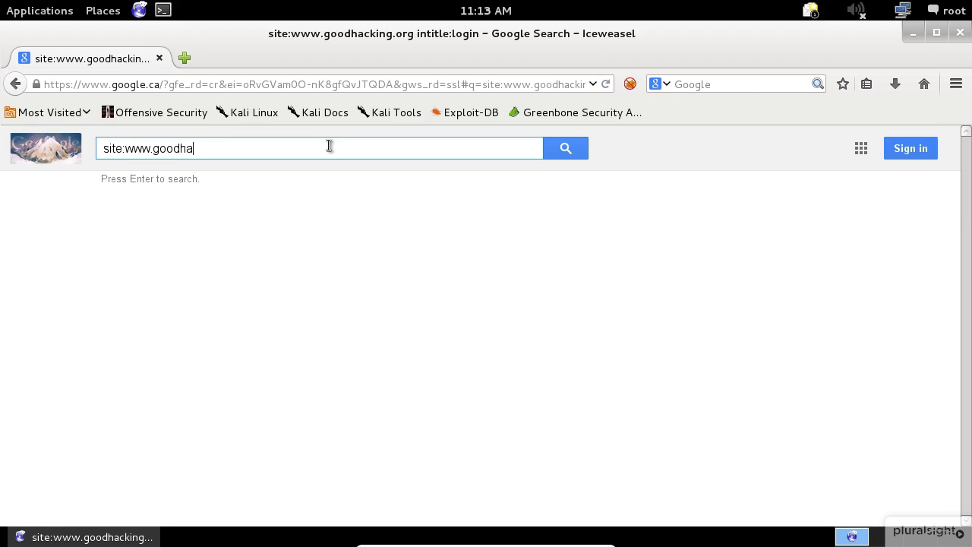
{"action": "type", "text": ":"}
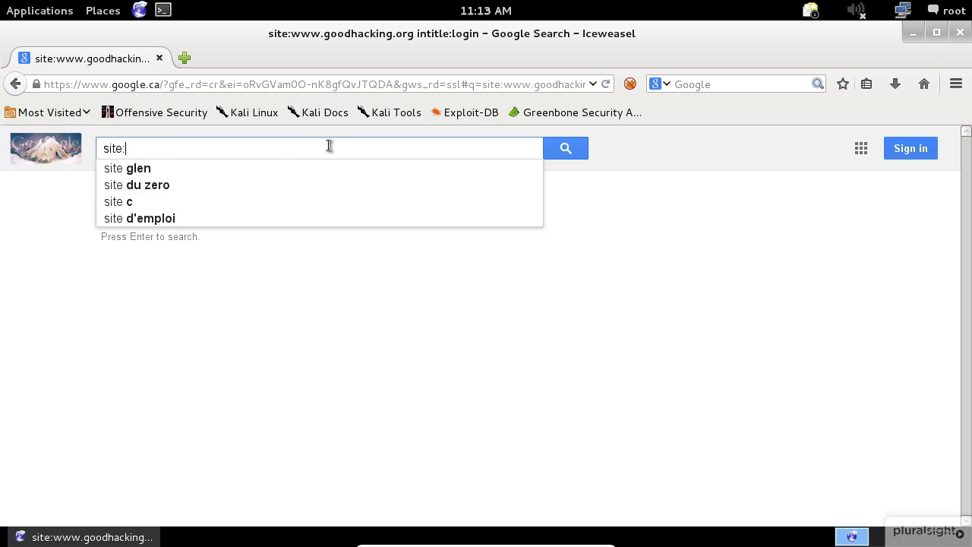
{"action": "type", "text": "paste"}
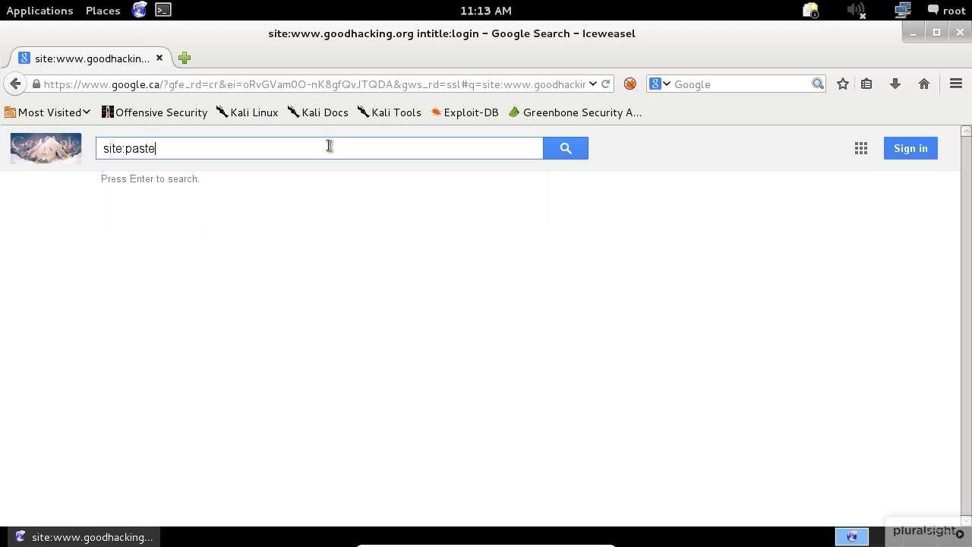
{"action": "type", "text": "bin.com www.goodhacking.org"}
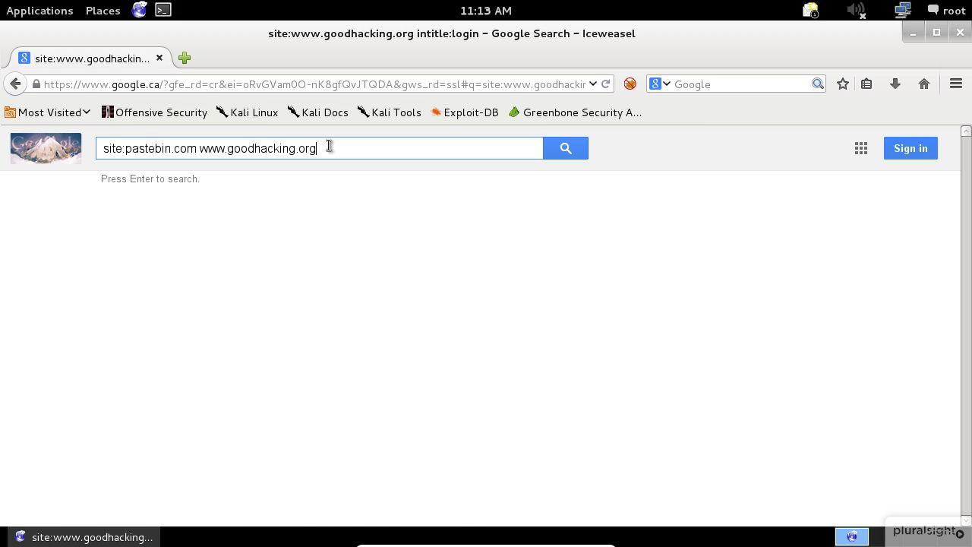
{"action": "key", "text": "Return"}
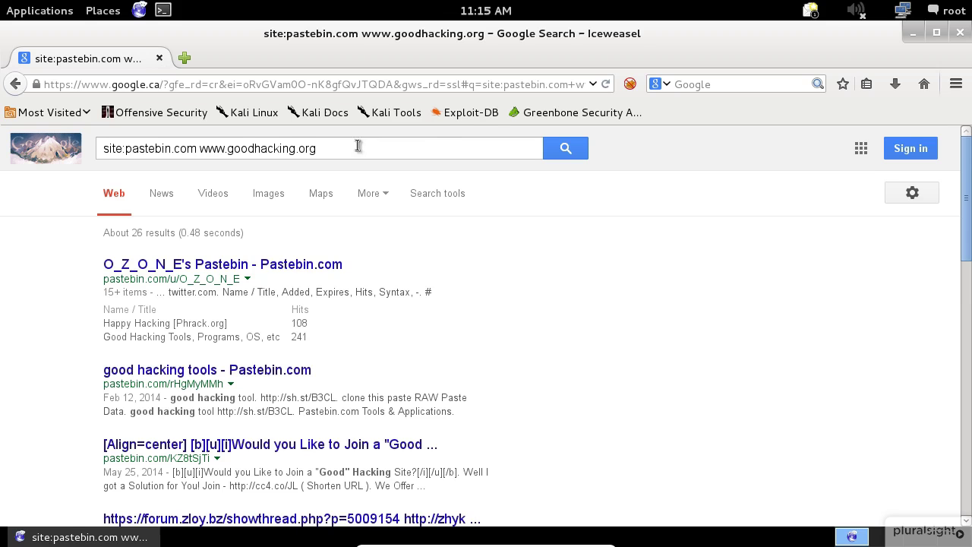
Go to exploit-db.com from the bookmark and skim its exploit tables, returning to the top.
{"action": "left_click", "coordinate": [466, 114]}
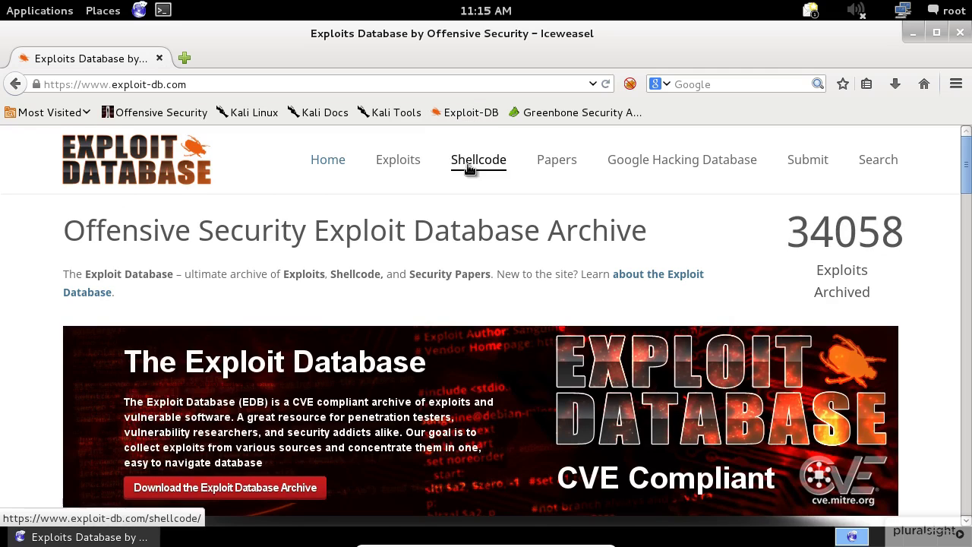
{"action": "scroll", "coordinate": [471, 183], "scroll_direction": "down", "scroll_amount": 10}
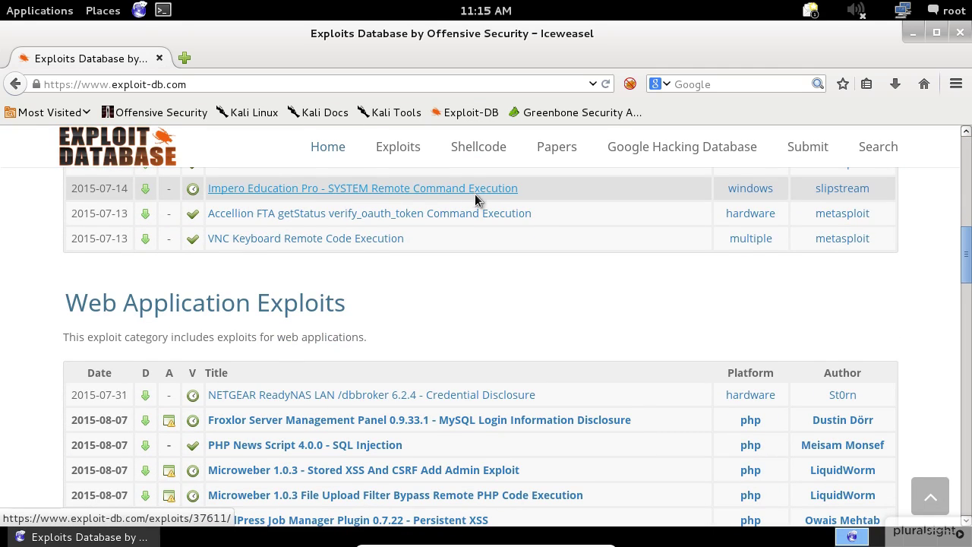
{"action": "scroll", "coordinate": [475, 196], "scroll_direction": "down", "scroll_amount": 5}
{"action": "scroll", "coordinate": [478, 199], "scroll_direction": "down", "scroll_amount": 10}
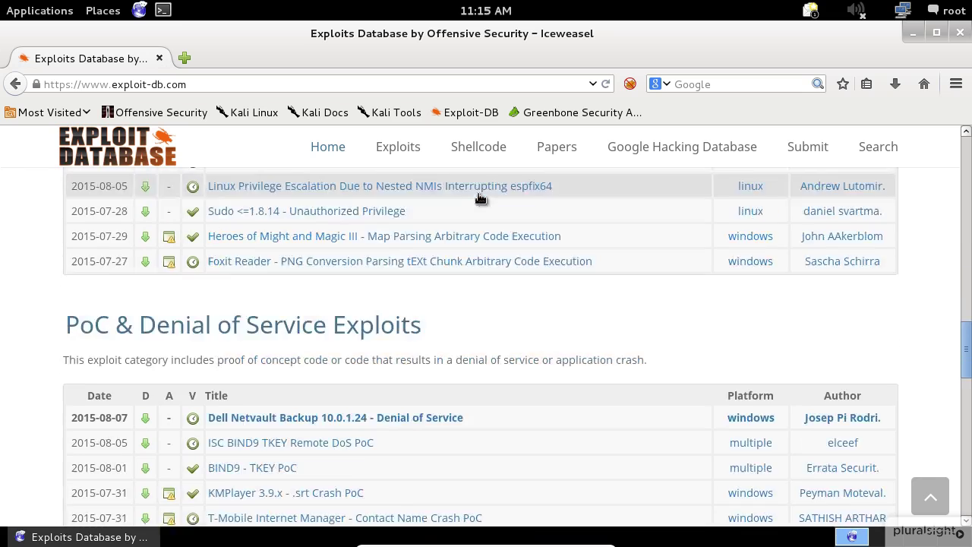
{"action": "scroll", "coordinate": [478, 199], "scroll_direction": "down", "scroll_amount": 3}
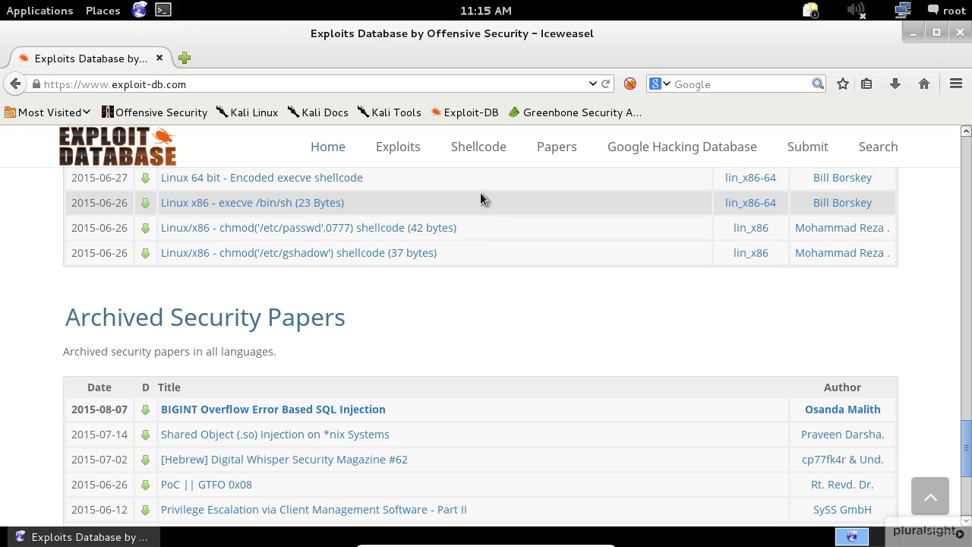
{"action": "scroll", "coordinate": [494, 199], "scroll_direction": "up", "scroll_amount": 20}
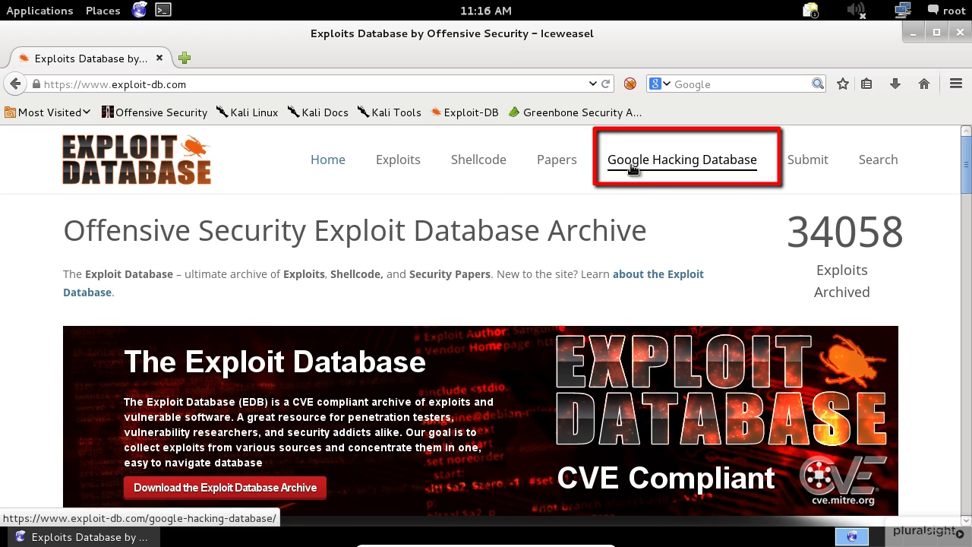
Open the Google Hacking Database and scroll to its dork categories, such as Footholds.
{"action": "left_click", "coordinate": [632, 165]}
{"action": "scroll", "coordinate": [603, 195], "scroll_direction": "down", "scroll_amount": 6}
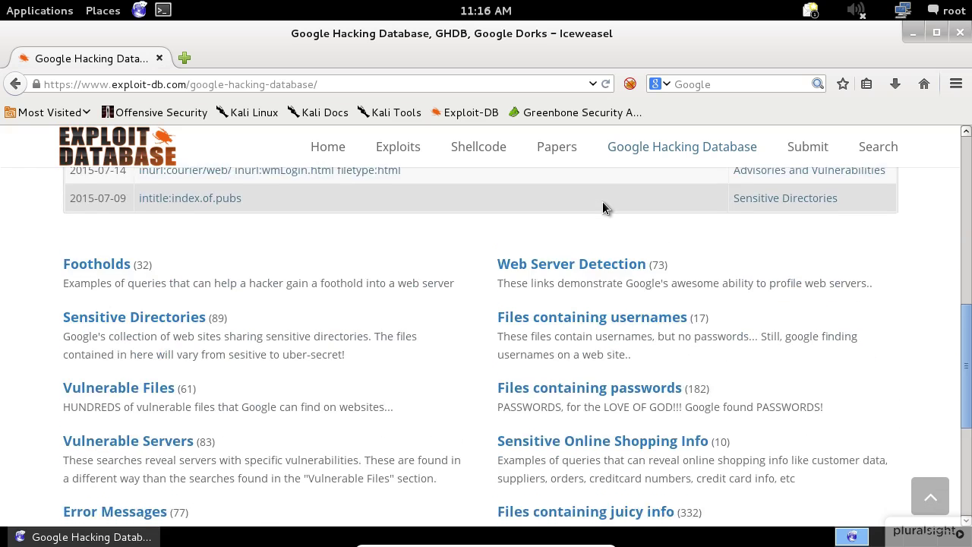
{"action": "scroll", "coordinate": [602, 201], "scroll_direction": "down", "scroll_amount": 2}
{"action": "scroll", "coordinate": [602, 202], "scroll_direction": "up", "scroll_amount": 2}
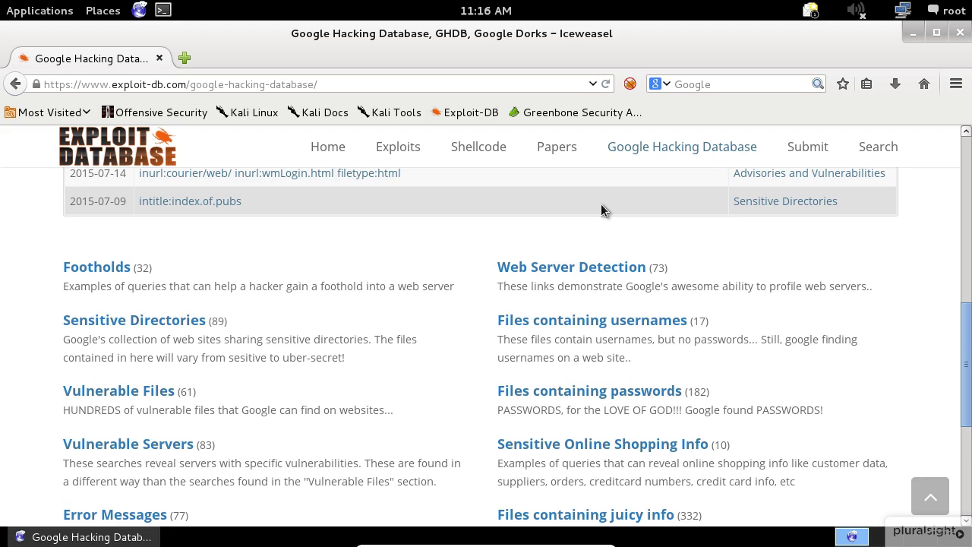
{"action": "scroll", "coordinate": [601, 203], "scroll_direction": "down", "scroll_amount": 5}
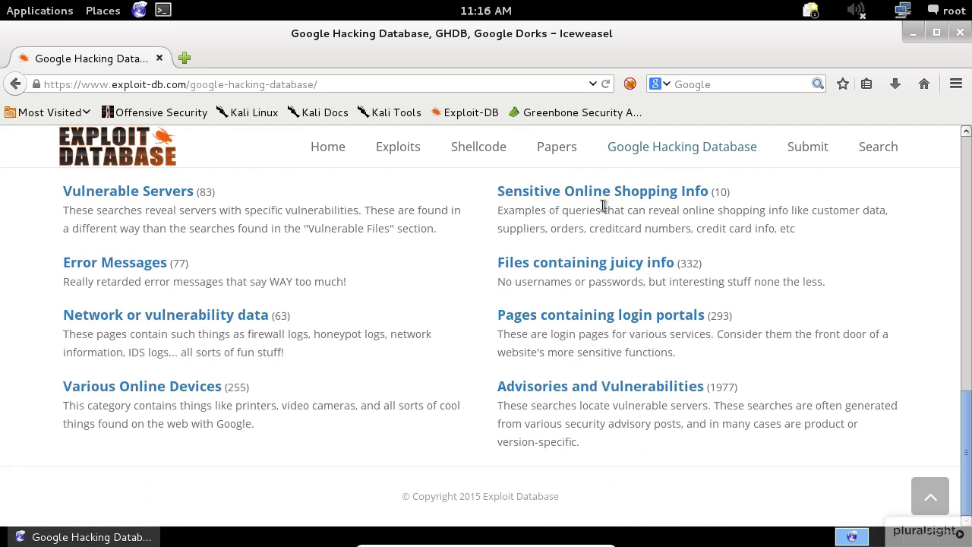
{"action": "scroll", "coordinate": [603, 205], "scroll_direction": "up", "scroll_amount": 5}
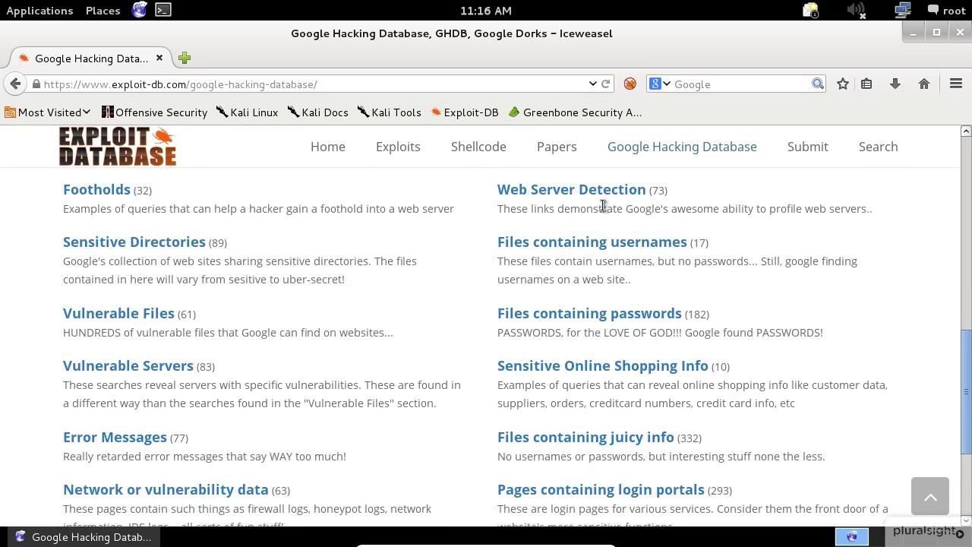
{"action": "scroll", "coordinate": [601, 205], "scroll_direction": "down", "scroll_amount": 2}
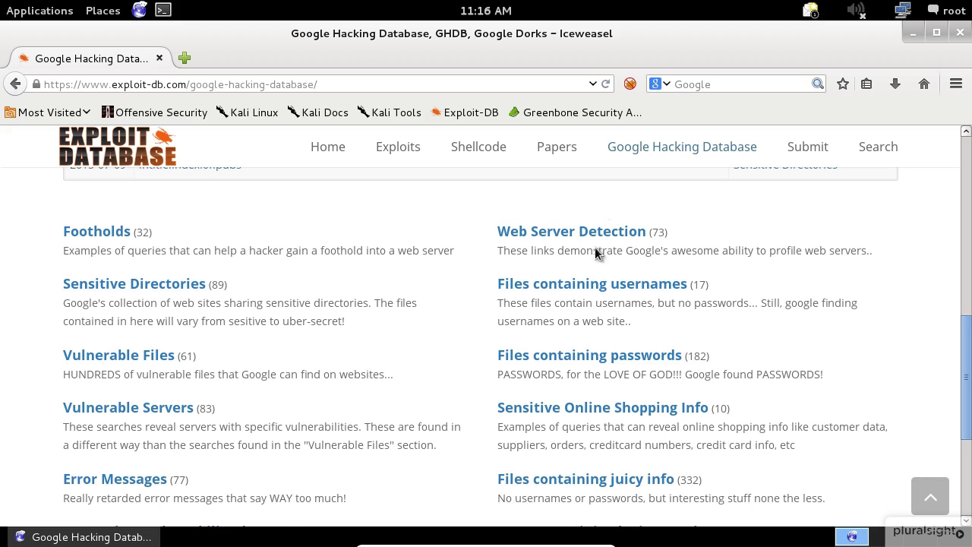
Open the 'Files containing juicy info' category and scroll to its dork table.
{"action": "left_click", "coordinate": [528, 481]}
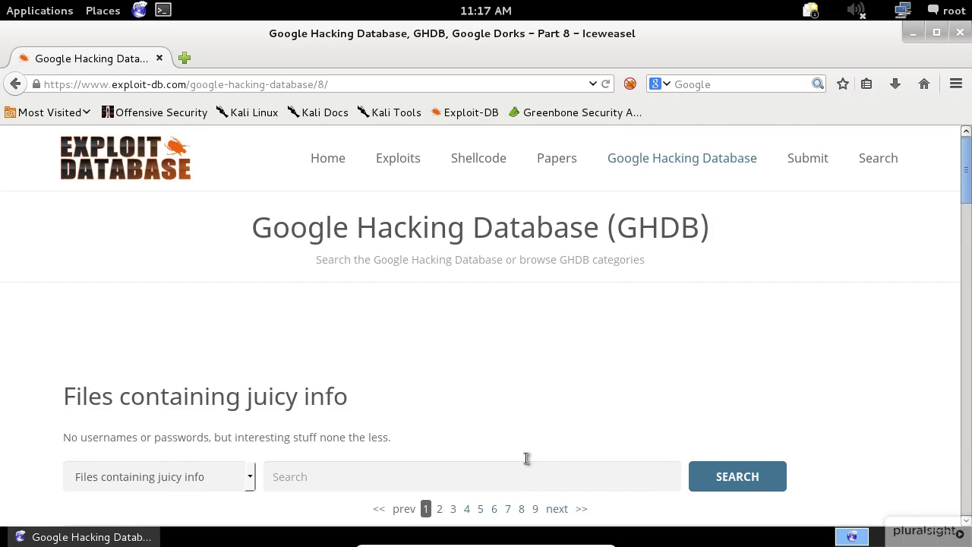
{"action": "scroll", "coordinate": [526, 471], "scroll_direction": "down", "scroll_amount": 6}
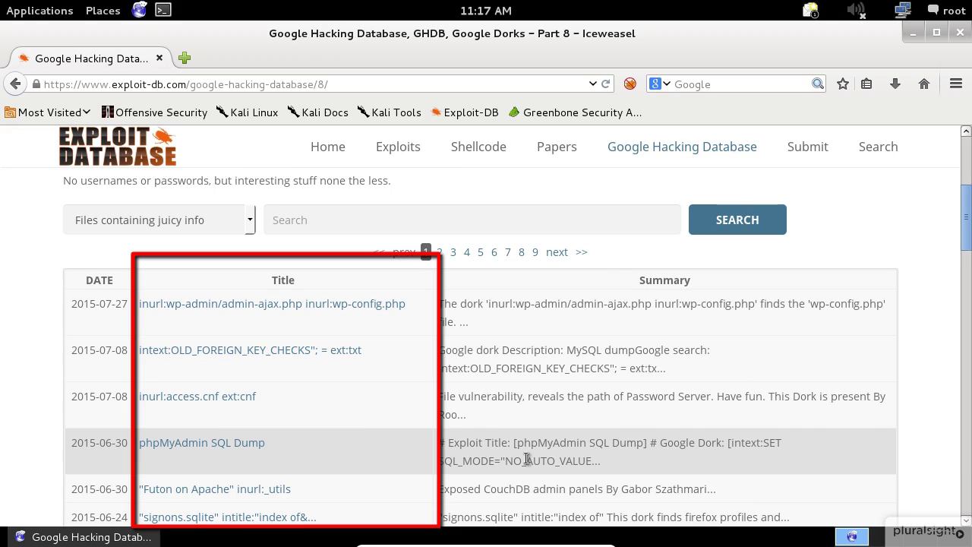